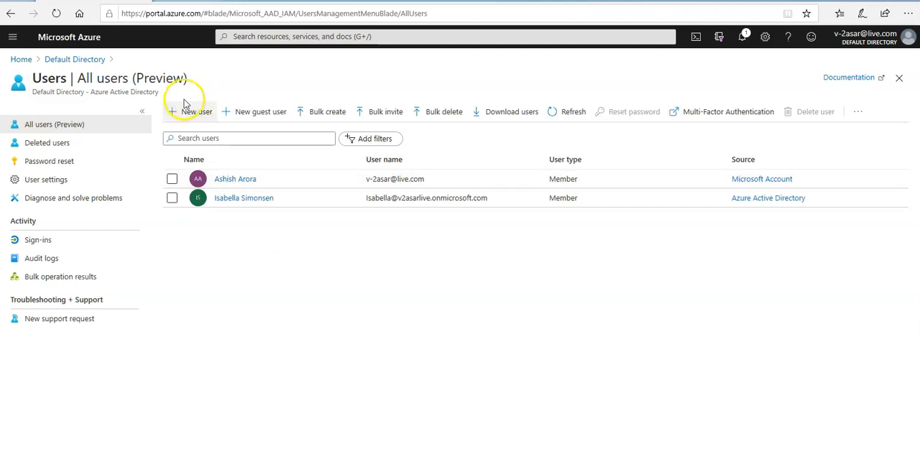
# Step: Review the Default Directory's self-service password reset setting and its directory properties
pyautogui.click(75, 59)
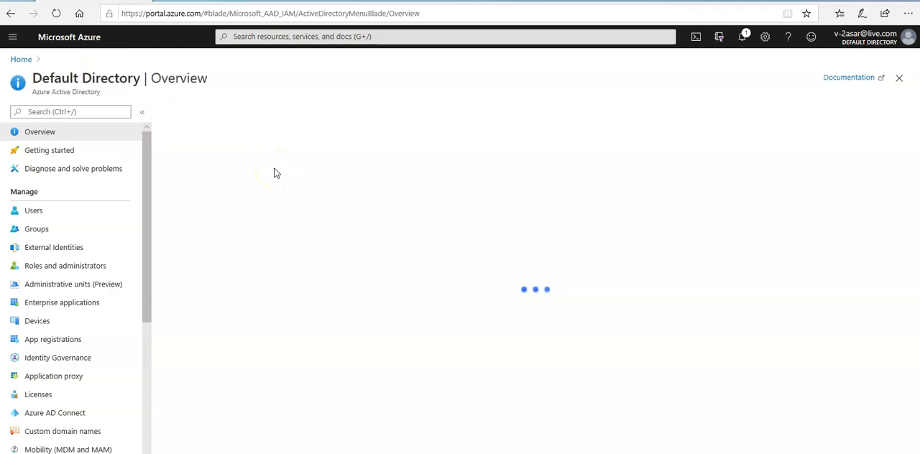
pyautogui.scroll(-3, 108, 228)
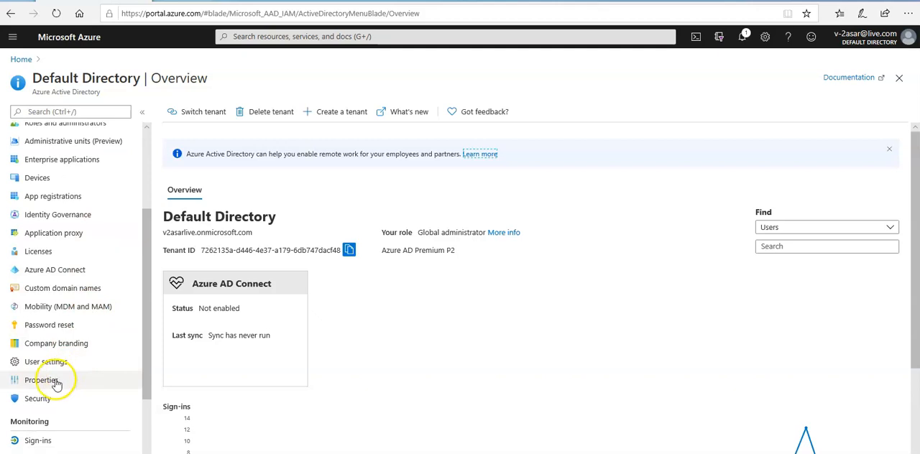
pyautogui.click(26, 325)
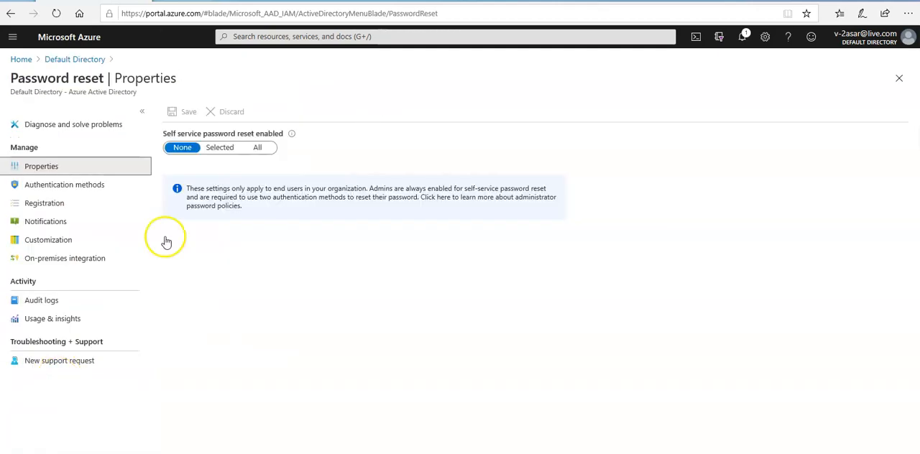
pyautogui.click(78, 59)
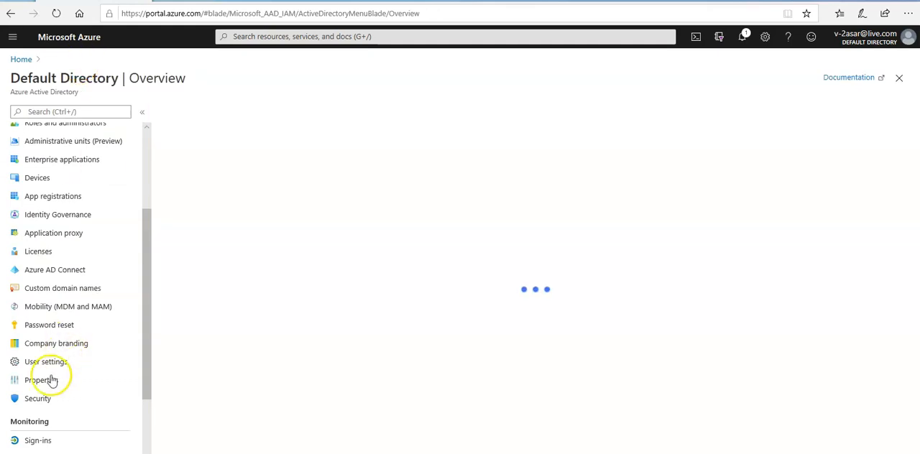
pyautogui.click(52, 384)
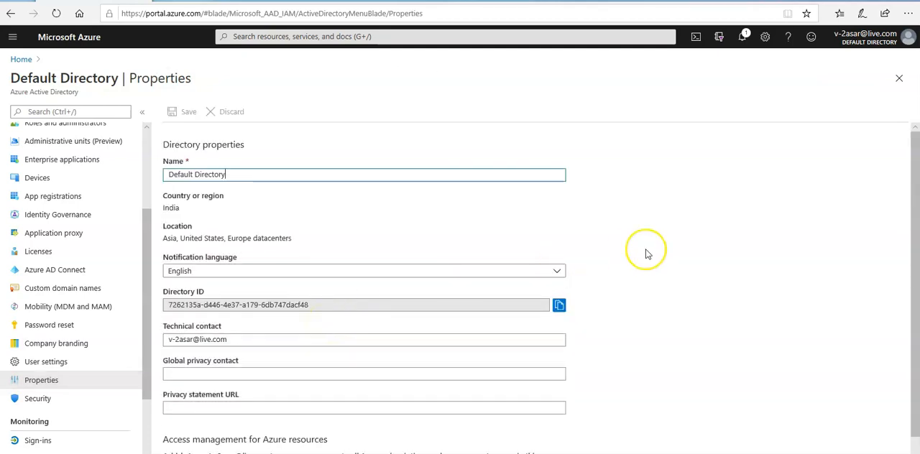
pyautogui.scroll(-1, 645, 255)
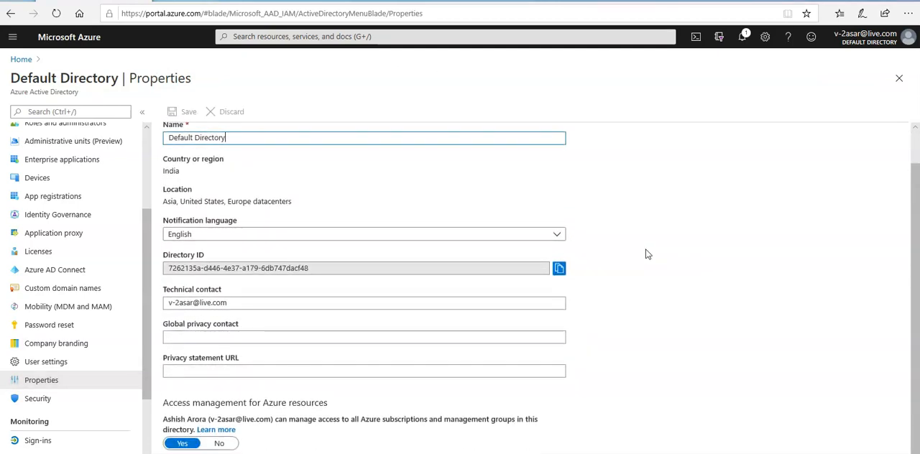
pyautogui.scroll(1, 646, 254)
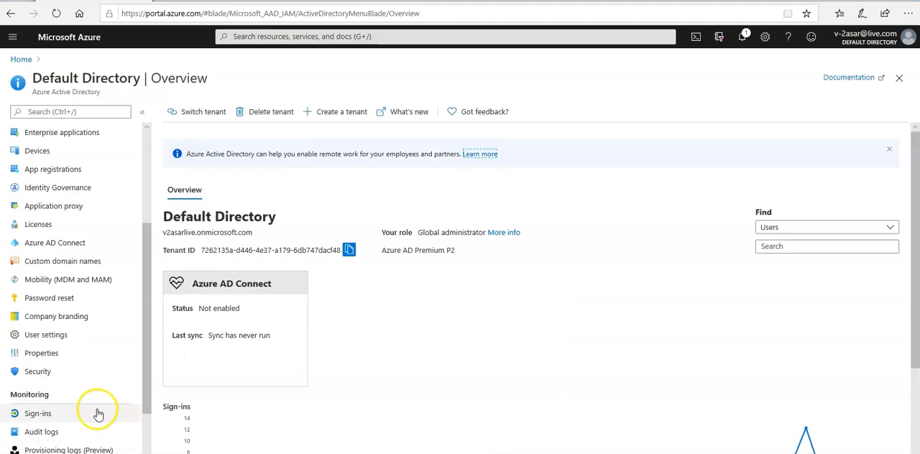
# Step: Start a new Conditional Access policy in the directory's security settings and name it "Require MFA for Azure Portal Access"
pyautogui.click(34, 377)
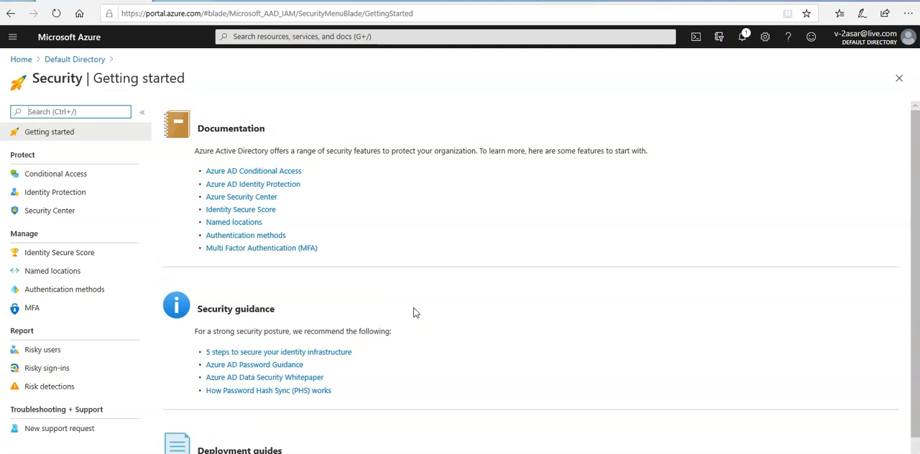
pyautogui.click(47, 182)
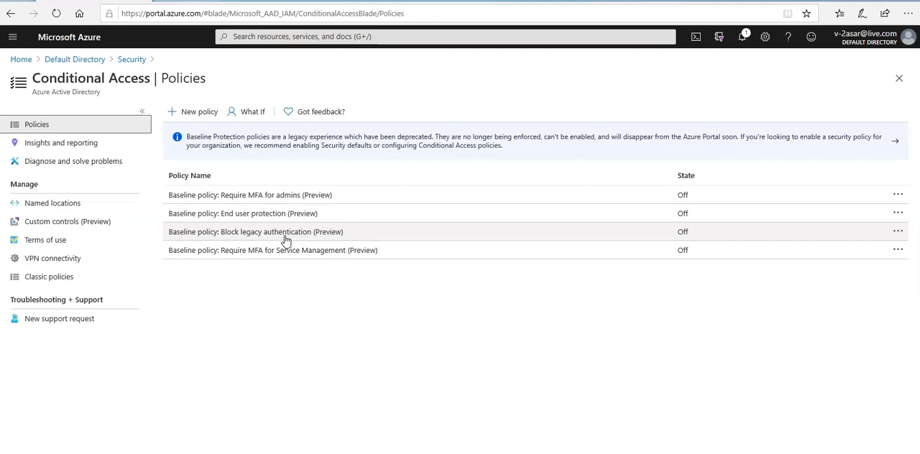
pyautogui.click(195, 111)
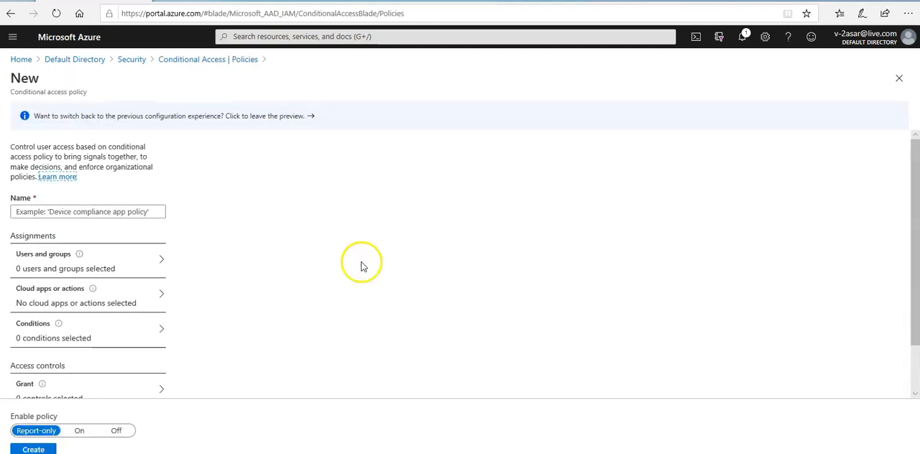
pyautogui.click(75, 212)
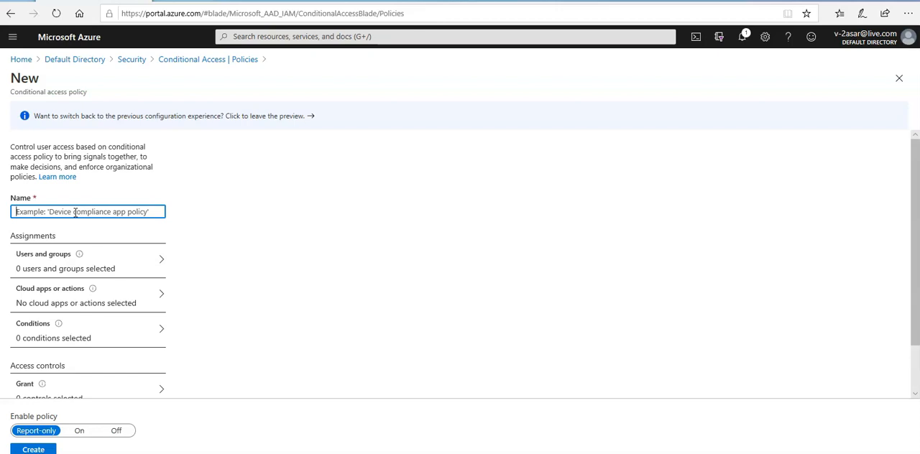
pyautogui.write('Require ')
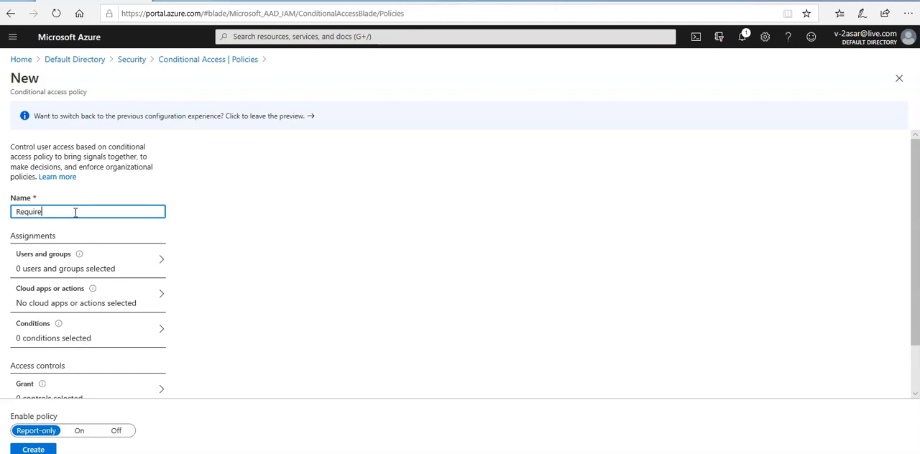
pyautogui.write('MFA for Azure Portal Access')
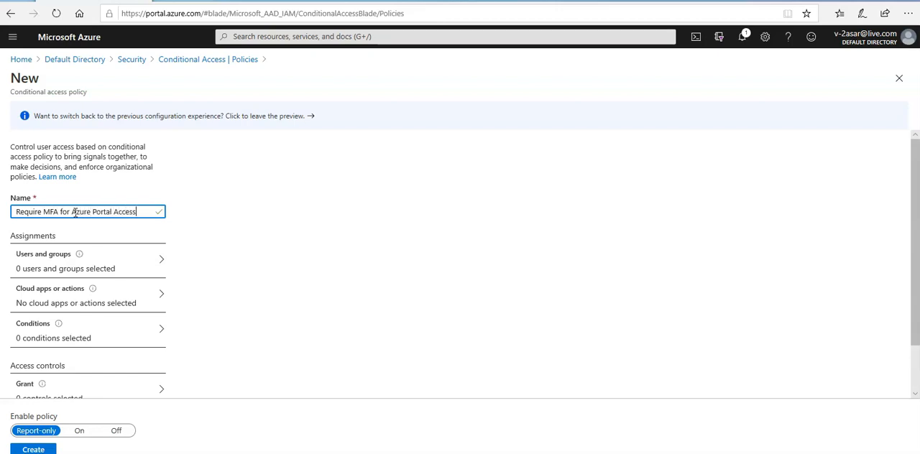
# Step: Assign the policy to specific users and groups, including only the user with the onmicrosoft.com account
pyautogui.click(76, 271)
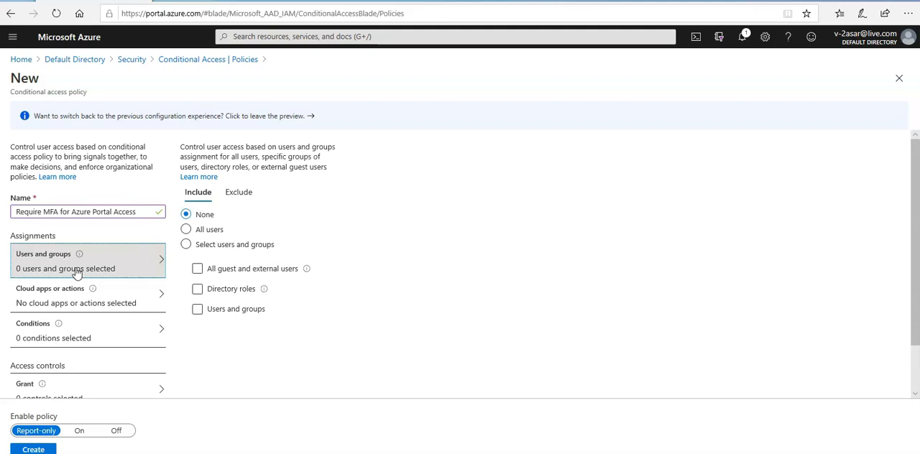
pyautogui.click(222, 245)
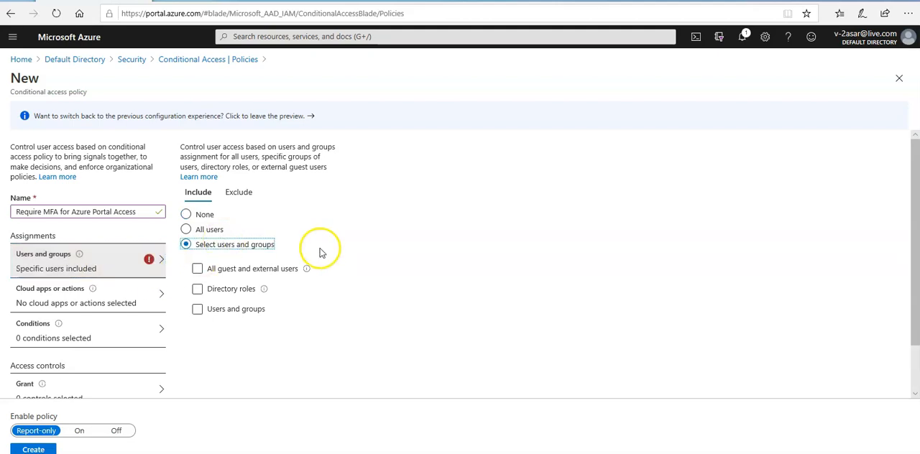
pyautogui.click(249, 314)
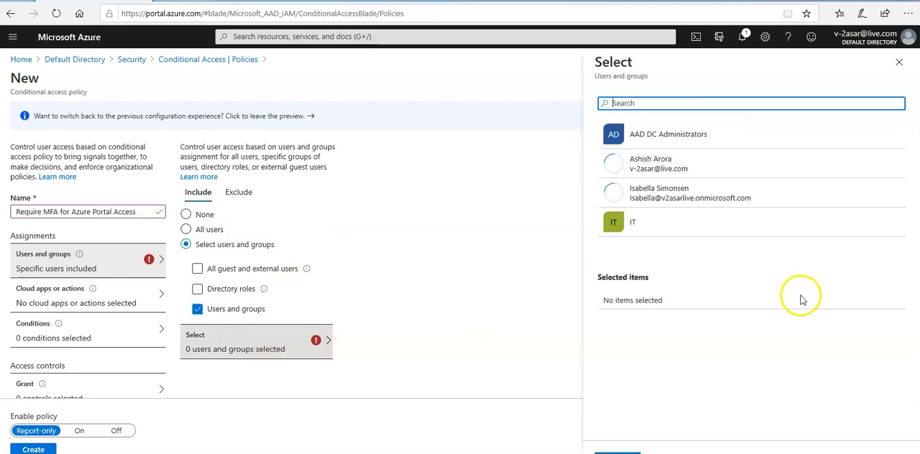
pyautogui.click(681, 194)
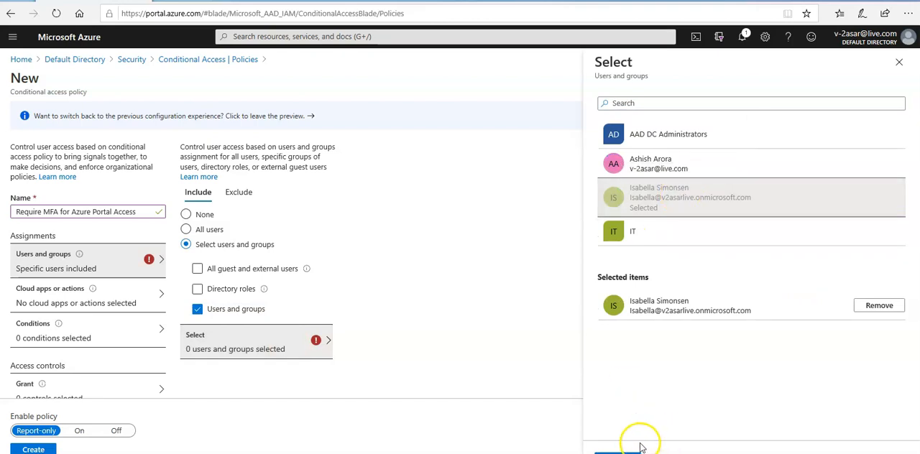
pyautogui.click(617, 451)
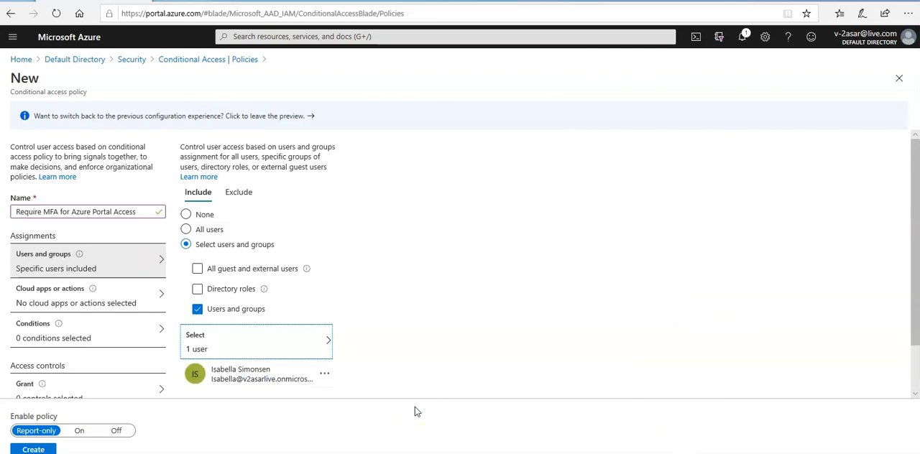
# Step: Limit the policy's cloud apps to selected apps, searching for "microsoft" and including Microsoft Azure Management
pyautogui.click(78, 302)
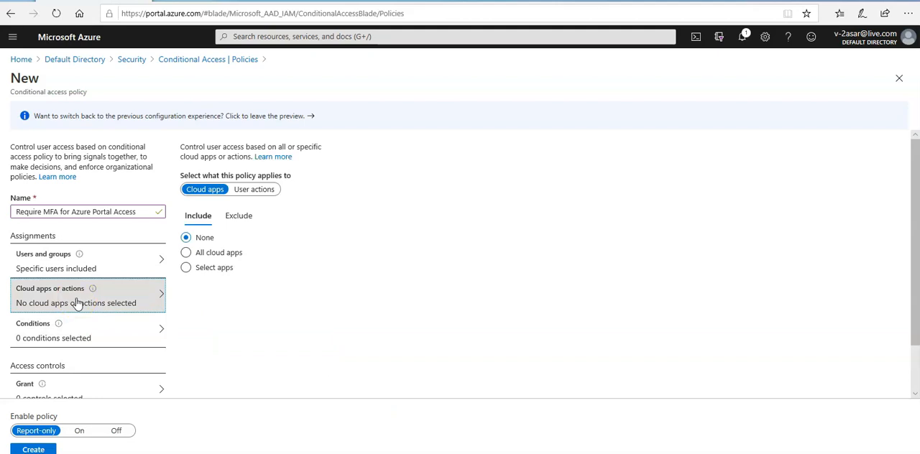
pyautogui.click(214, 268)
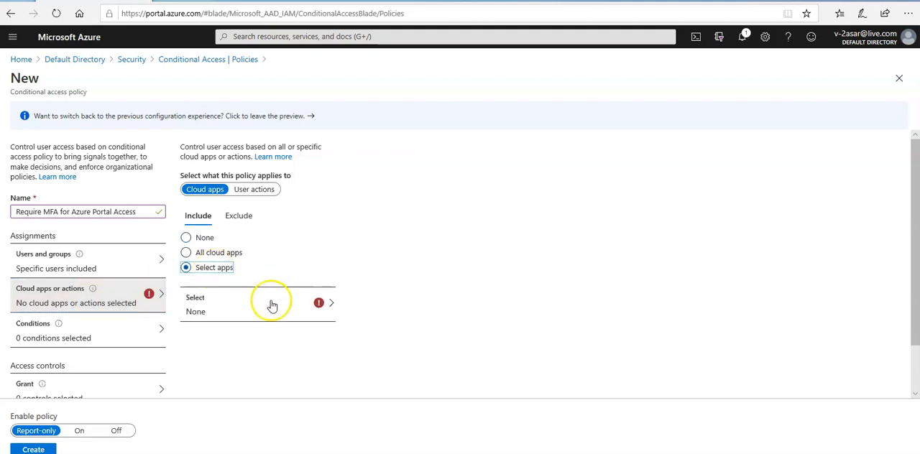
pyautogui.click(244, 316)
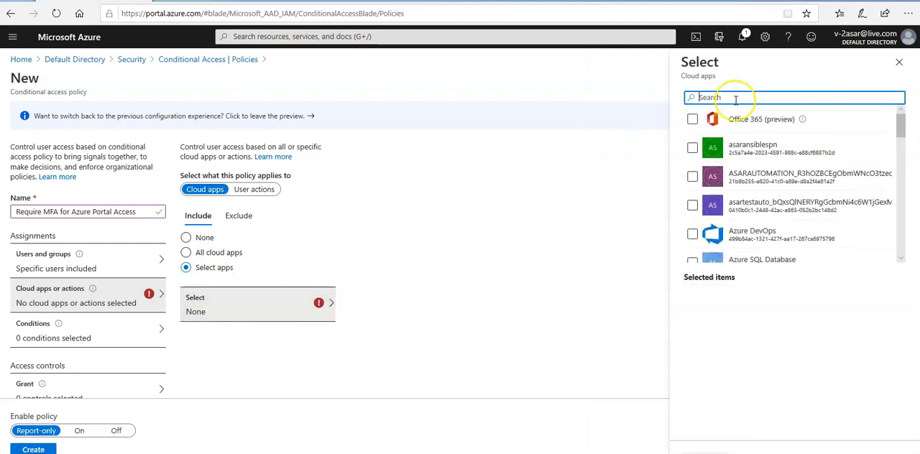
pyautogui.write('microsoft')
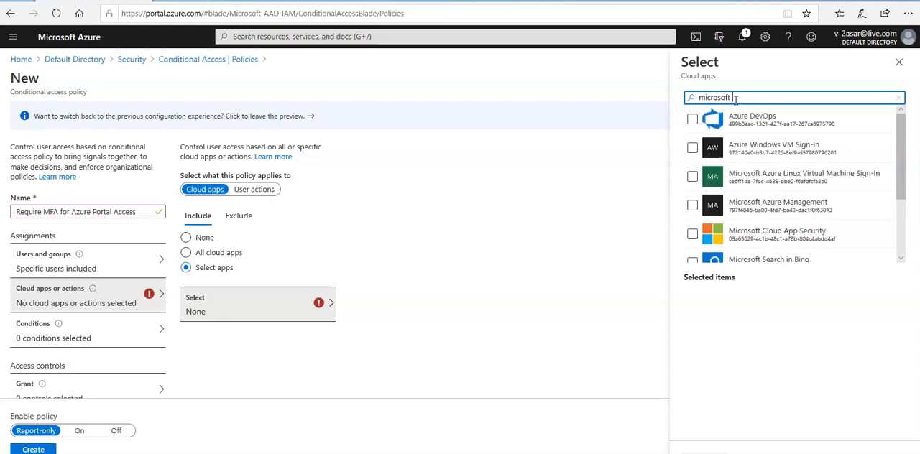
pyautogui.click(792, 212)
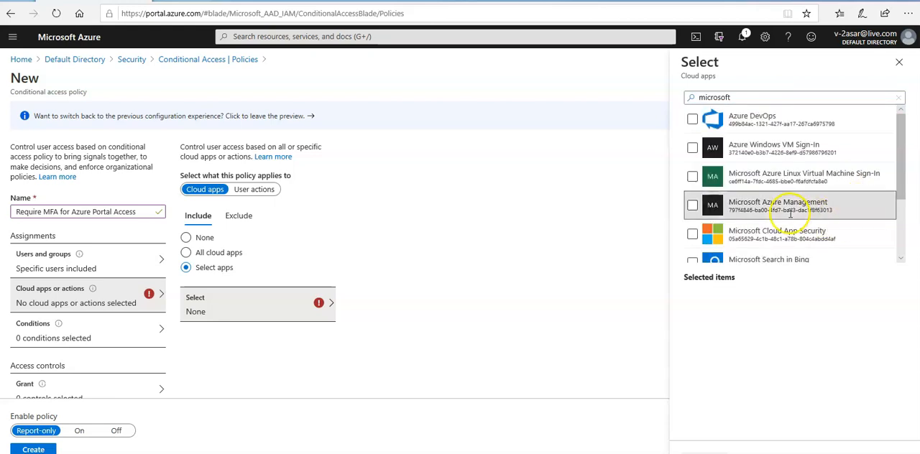
pyautogui.click(692, 206)
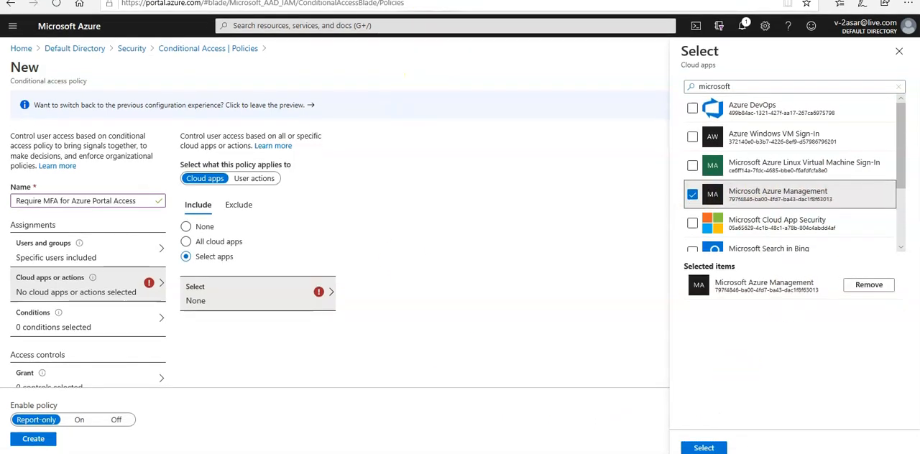
pyautogui.click(708, 447)
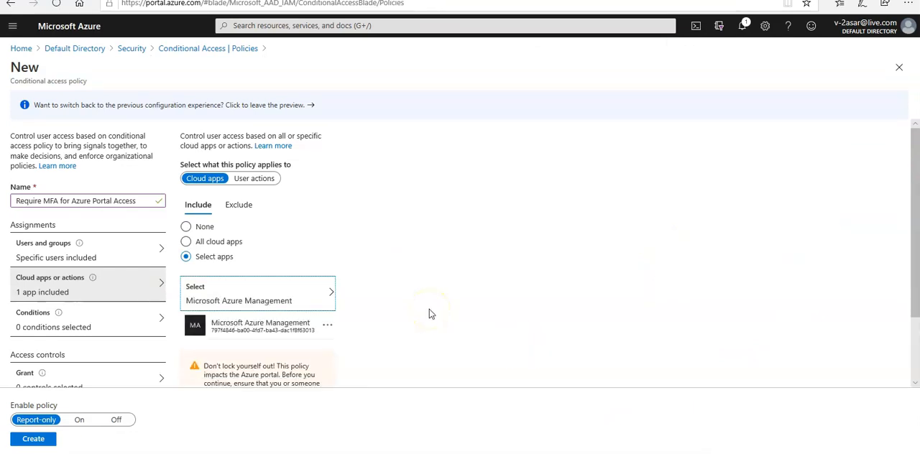
# Step: Read the warning shown with the policy's cloud app selection and check the selected app
pyautogui.scroll(-2, 431, 314)
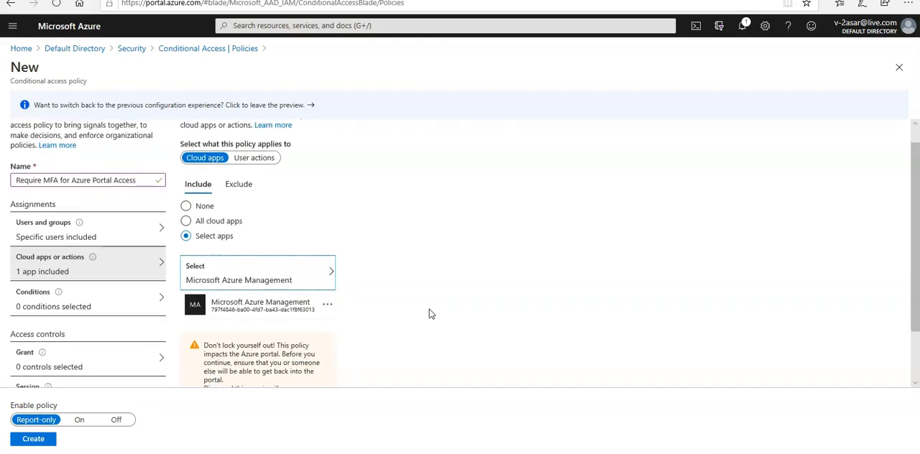
pyautogui.scroll(-2, 431, 314)
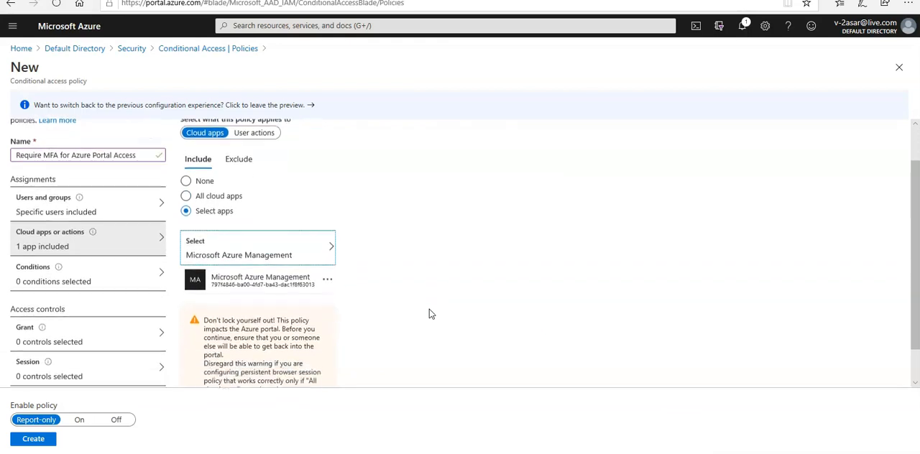
pyautogui.scroll(-1, 430, 314)
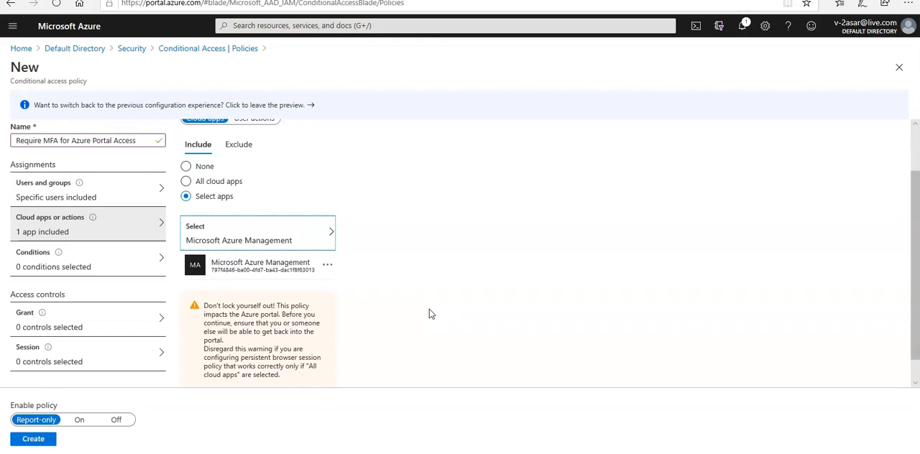
pyautogui.scroll(-2, 430, 314)
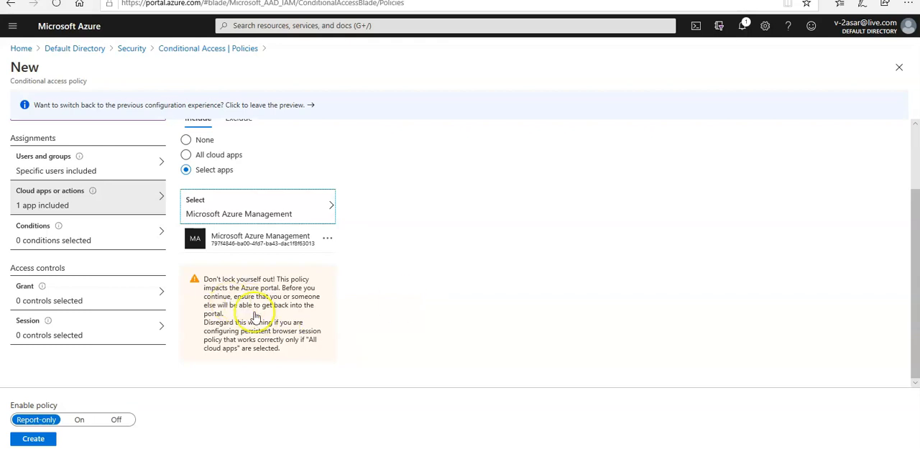
pyautogui.scroll(2, 493, 283)
pyautogui.scroll(-1, 494, 286)
pyautogui.scroll(-1, 494, 286)
pyautogui.scroll(2, 494, 287)
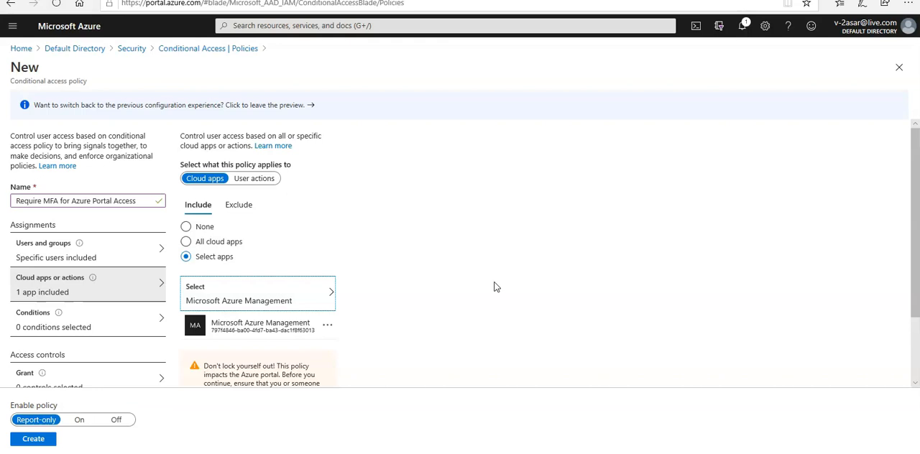
pyautogui.click(247, 292)
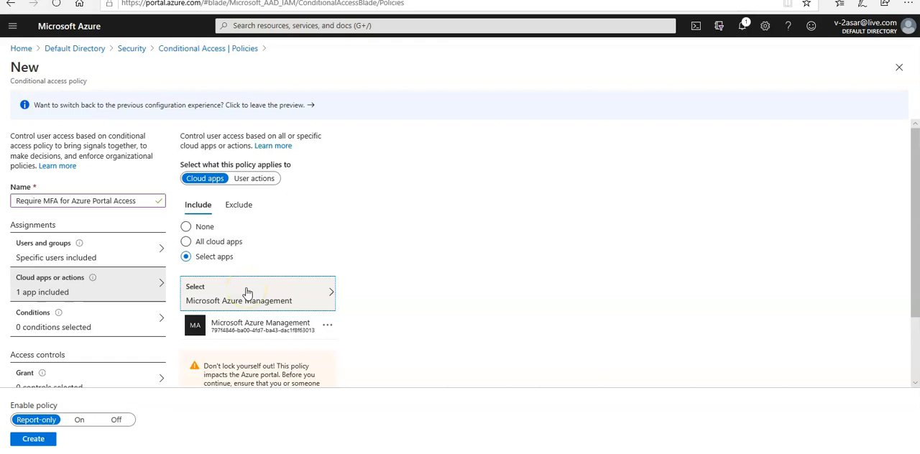
# Step: Examine the conditions available for the policy, such as sign-in risk, device platforms and locations
pyautogui.moveTo(59, 315)
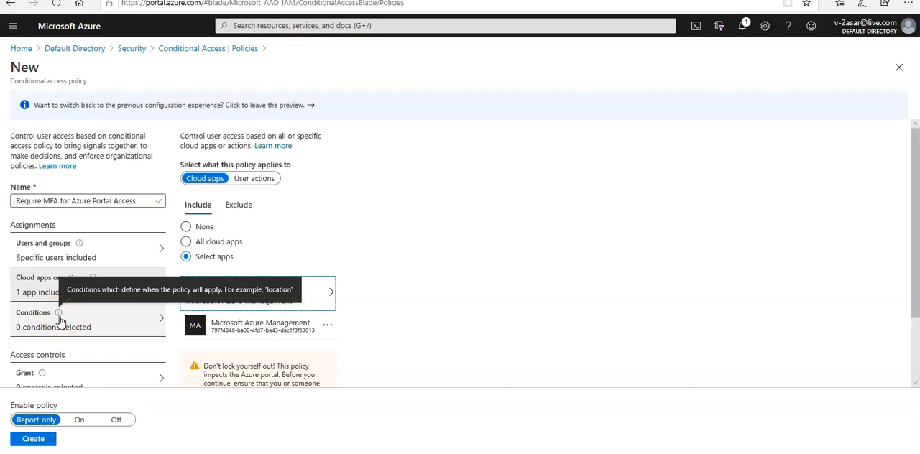
pyautogui.scroll(-3, 385, 320)
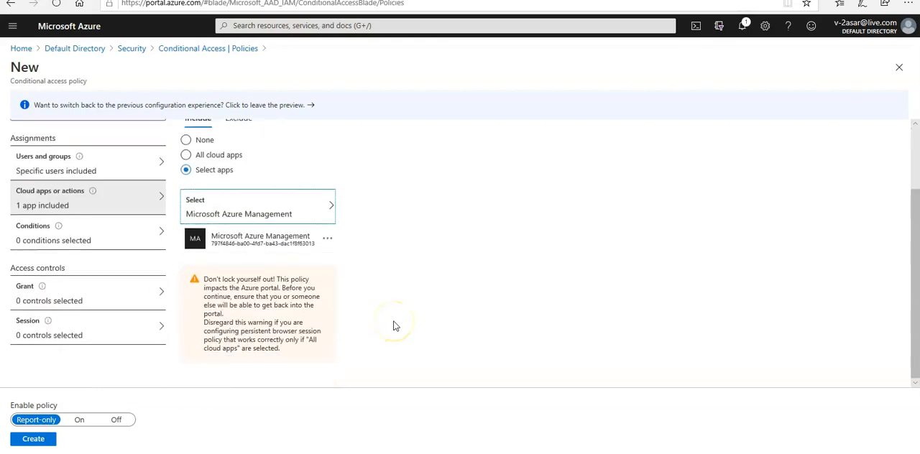
pyautogui.click(86, 243)
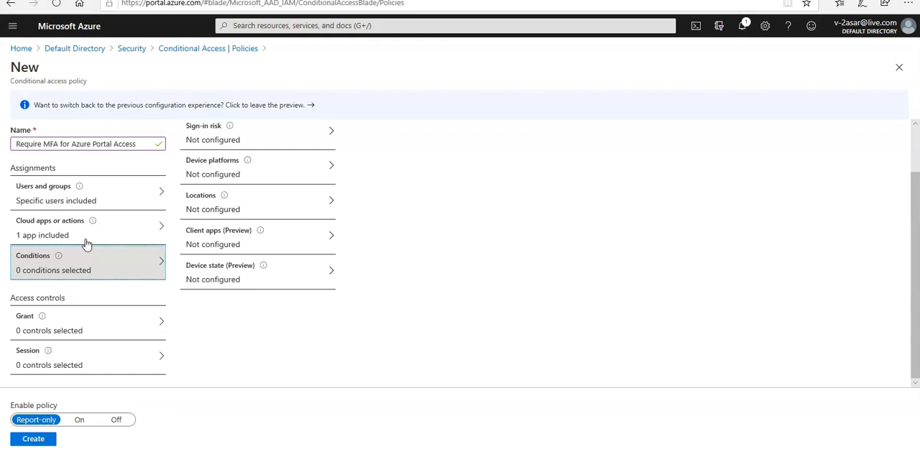
# Step: Grant access in the policy's access controls on the condition that multi-factor authentication is required
pyautogui.click(74, 327)
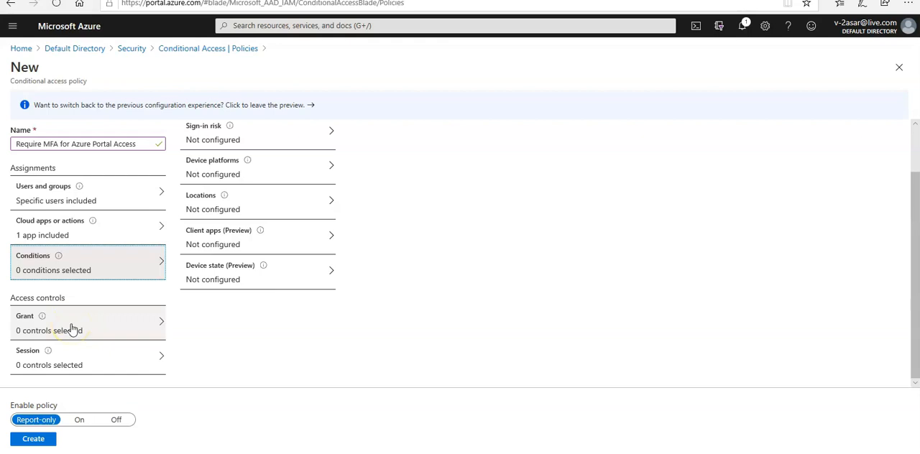
pyautogui.click(73, 327)
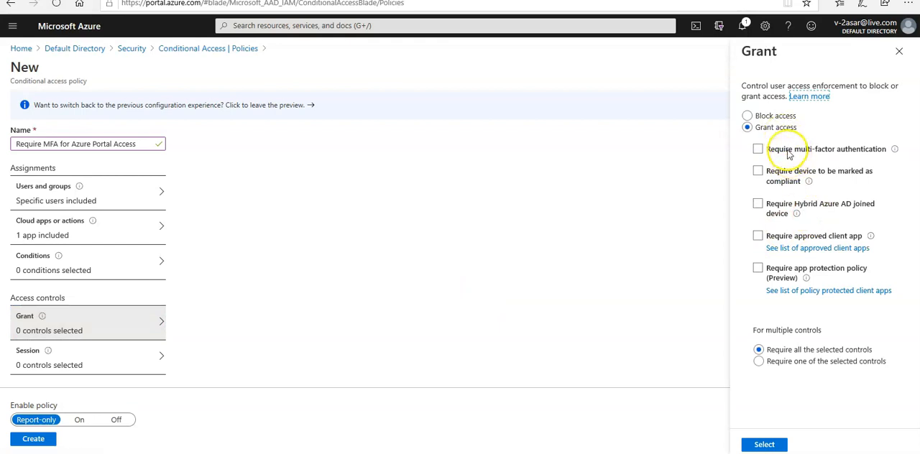
pyautogui.click(789, 155)
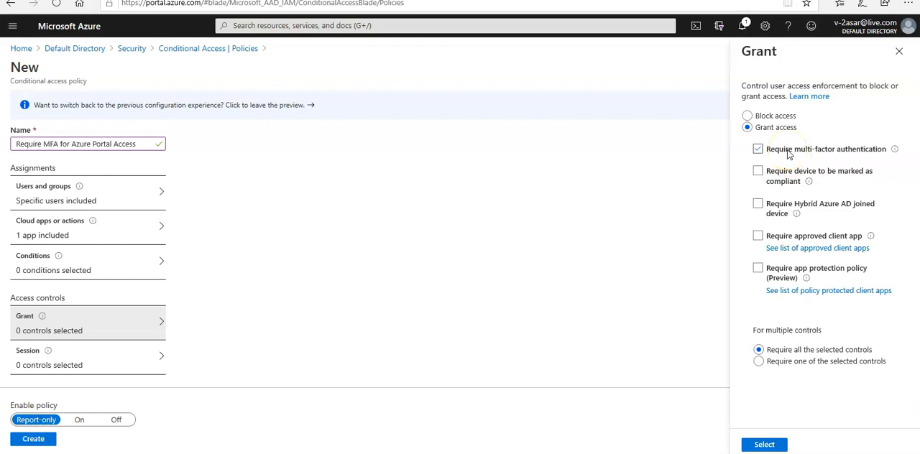
pyautogui.click(764, 445)
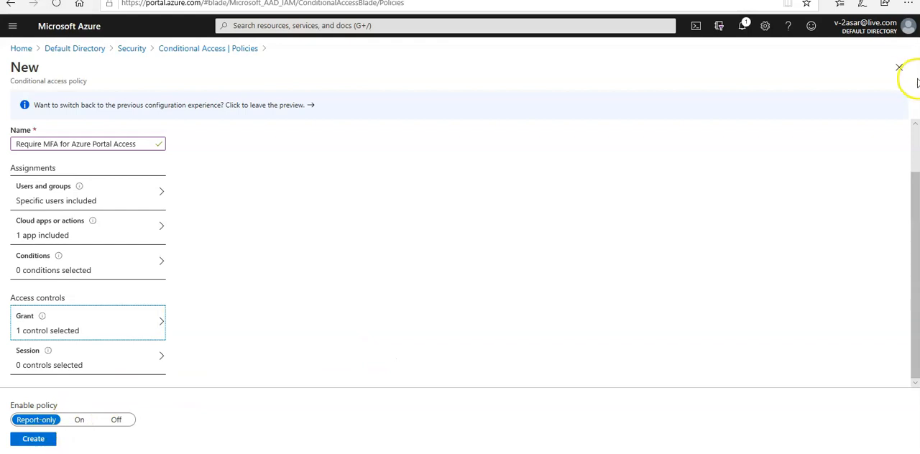
# Step: Discard the unsaved policy and leave the Conditional Access policies to return to the Security getting started page
pyautogui.click(898, 68)
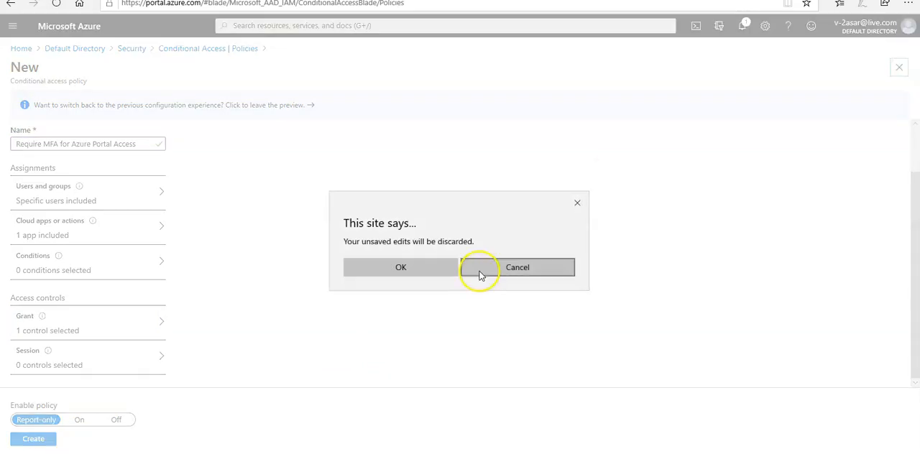
pyautogui.click(436, 271)
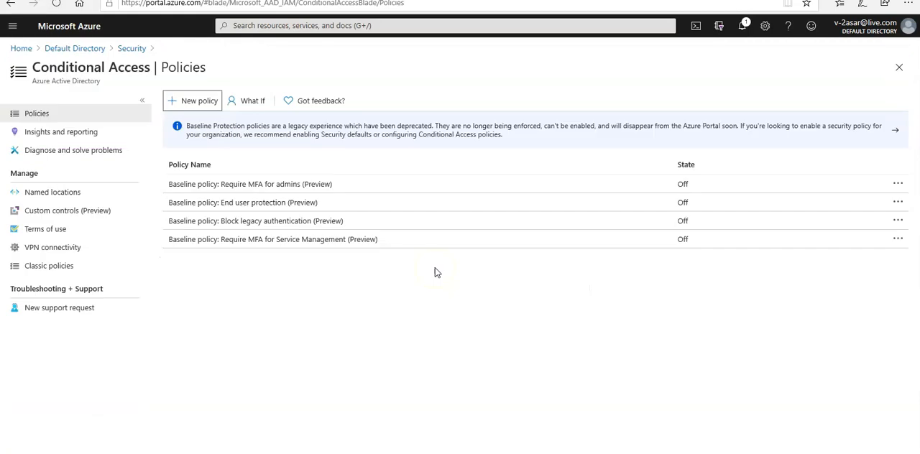
pyautogui.click(900, 68)
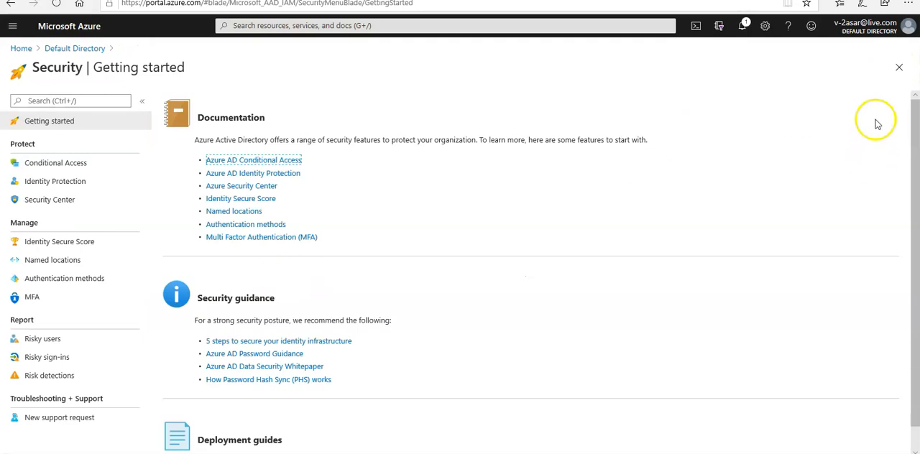
# Step: Open the Azure AD Conditional Access documentation and look through the contents list of the "What is Conditional Access?" article
pyautogui.rightClick(293, 165)
pyautogui.press('Escape')
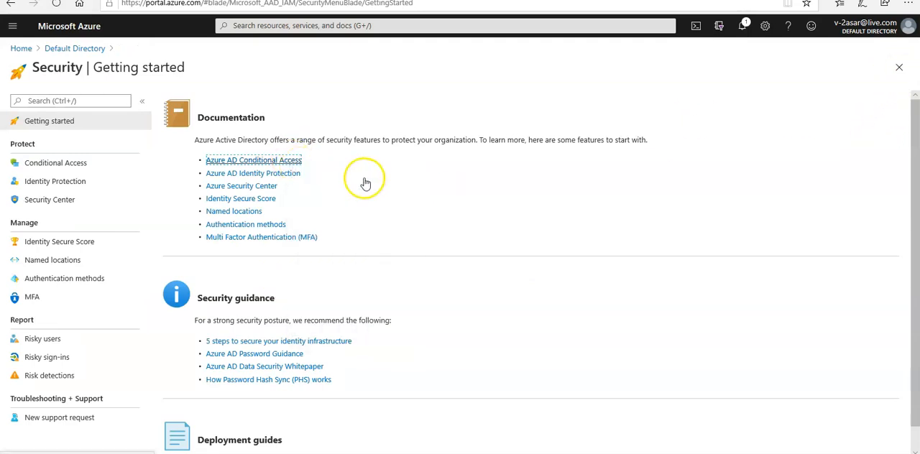
pyautogui.hotkey('ctrl', 'Tab')
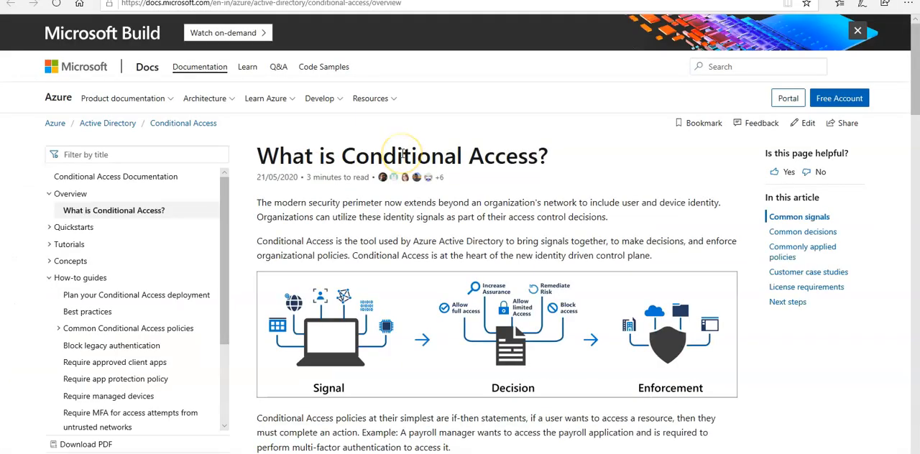
pyautogui.moveTo(228, 215); pyautogui.dragTo(230, 294)
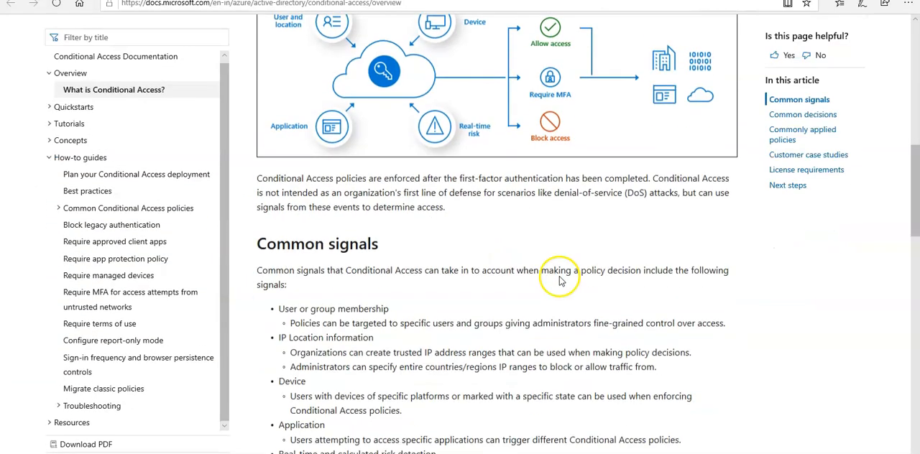
pyautogui.scroll(-8, 554, 215)
pyautogui.scroll(15, 558, 230)
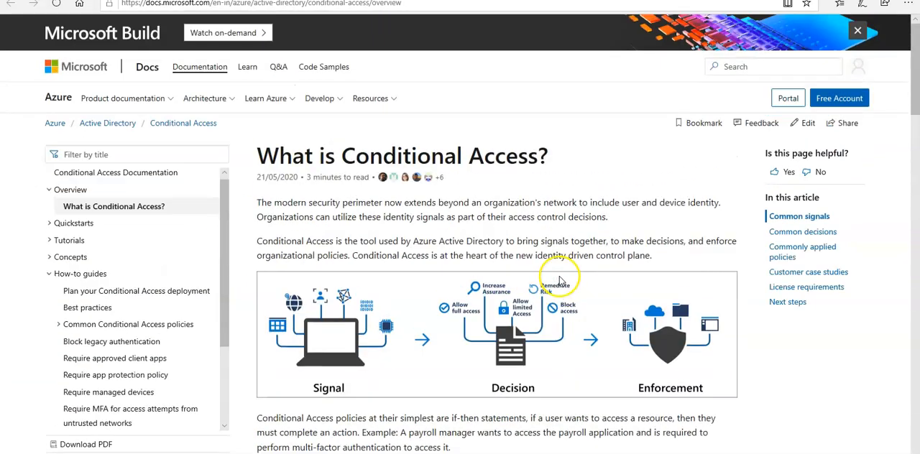